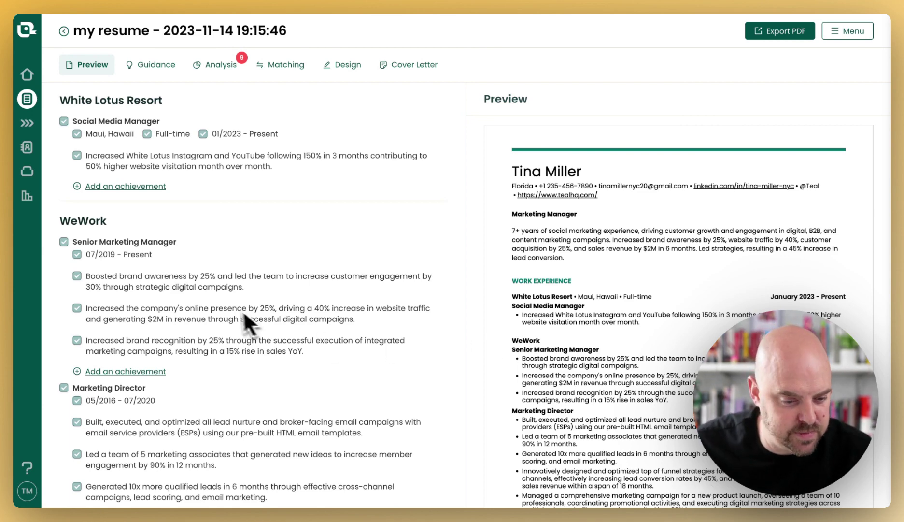
- Generate AI achievement options for the WeWork Senior Marketing Manager role and save the data-driven social media campaign one
scroll(224, 305, down, 1)
scroll(119, 251, down, 1)
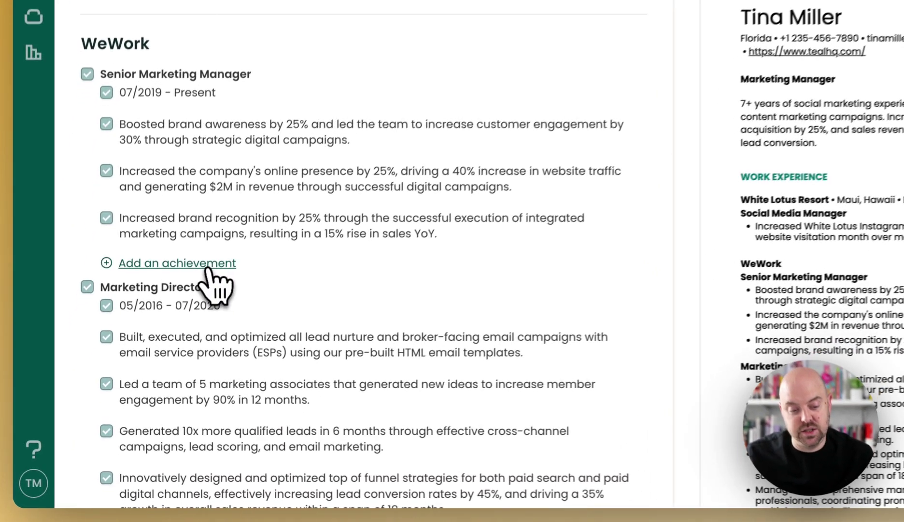
click(209, 266)
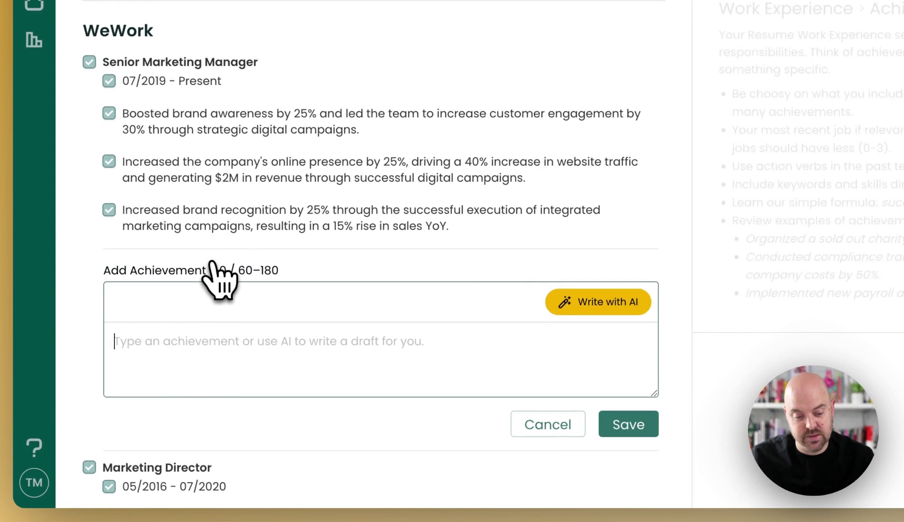
scroll(445, 219, down, 4)
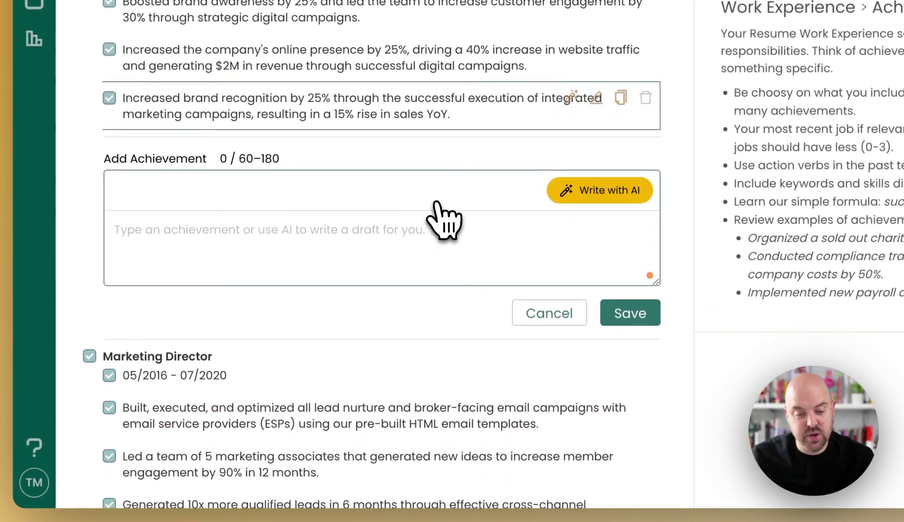
scroll(444, 218, down, 3)
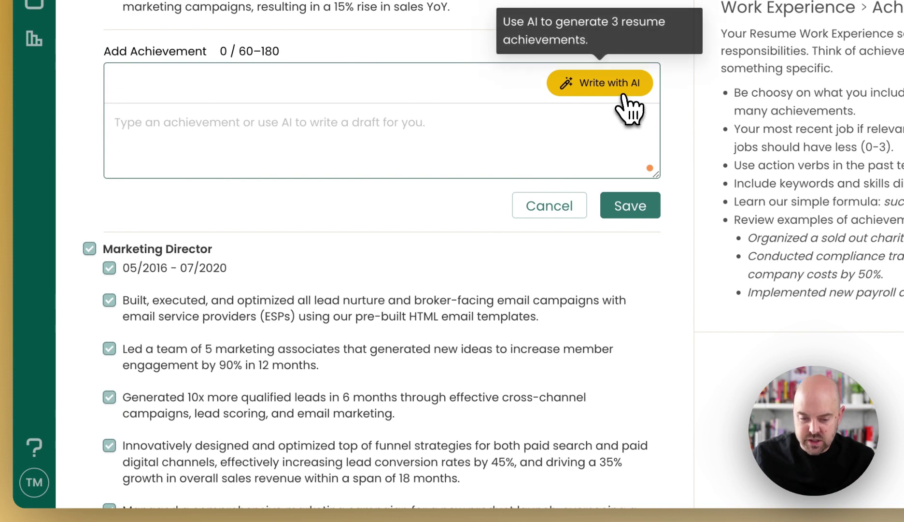
click(620, 93)
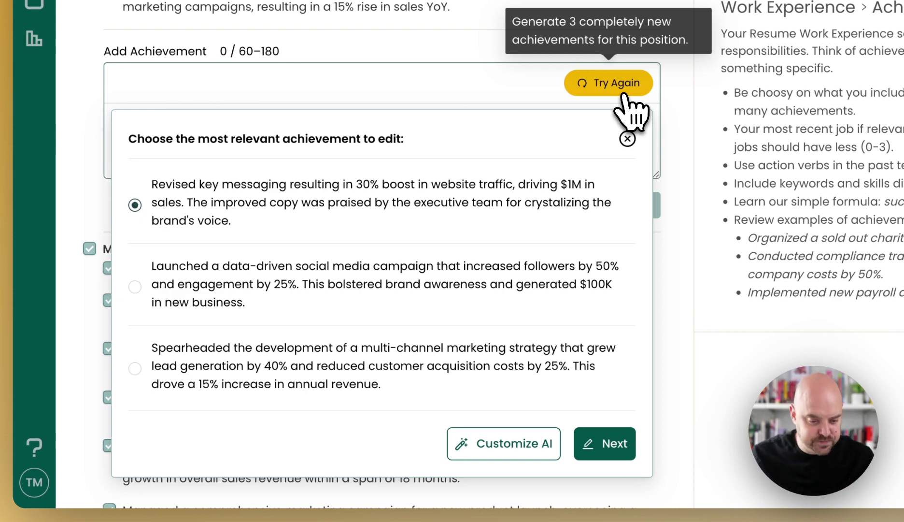
click(260, 268)
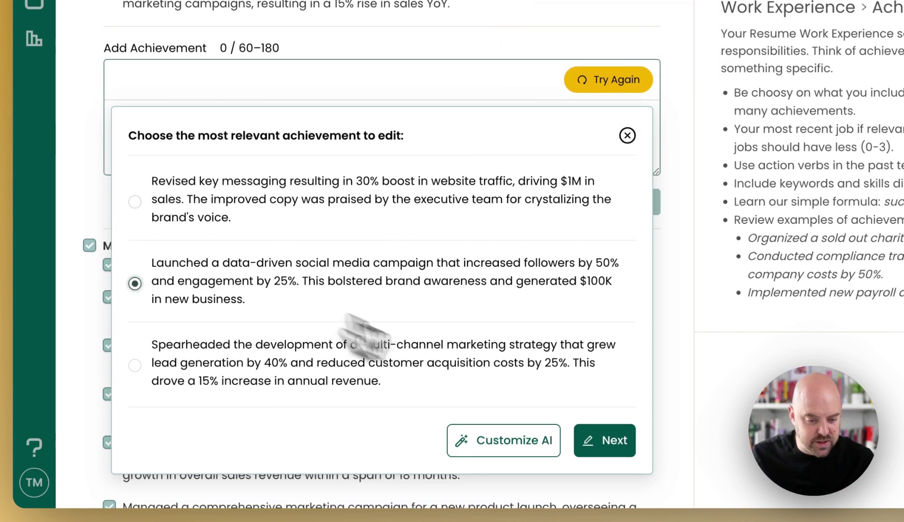
click(628, 441)
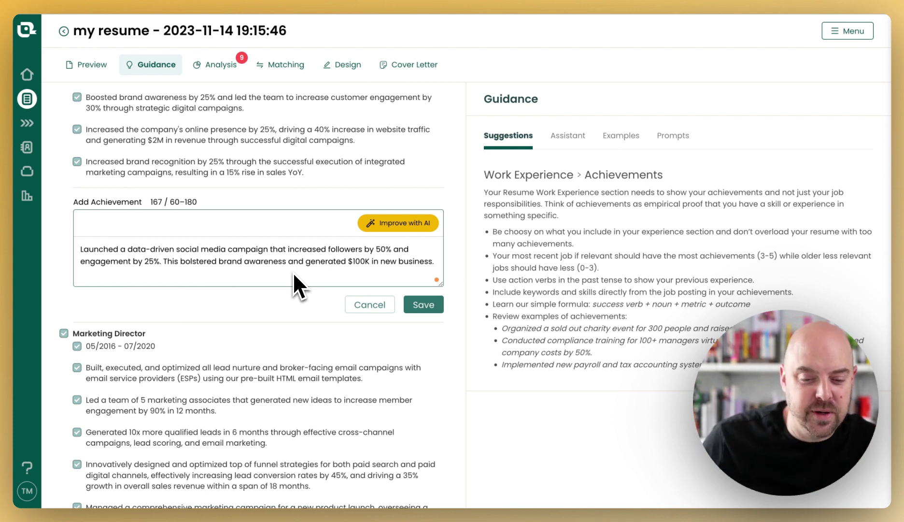
click(425, 305)
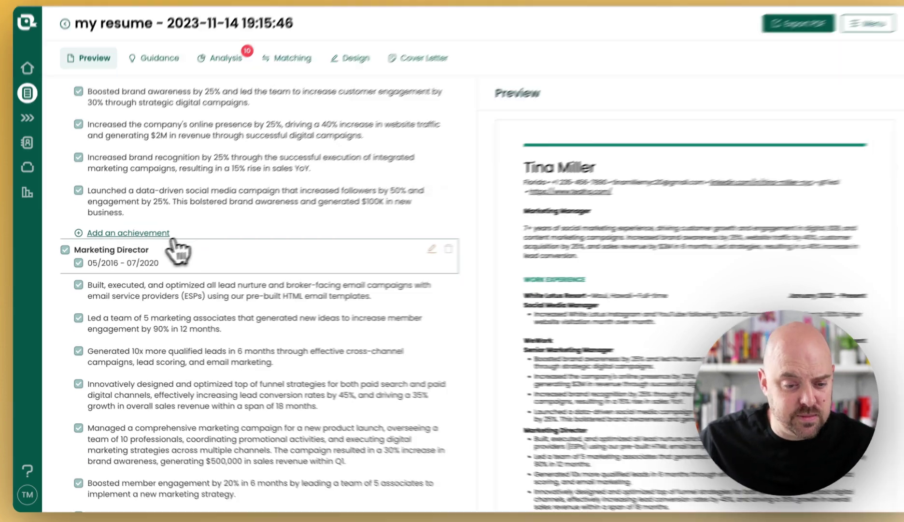
- Paste a new achievement about managing social accounts across 4 channels and bring up its AI rewrite customization
click(145, 235)
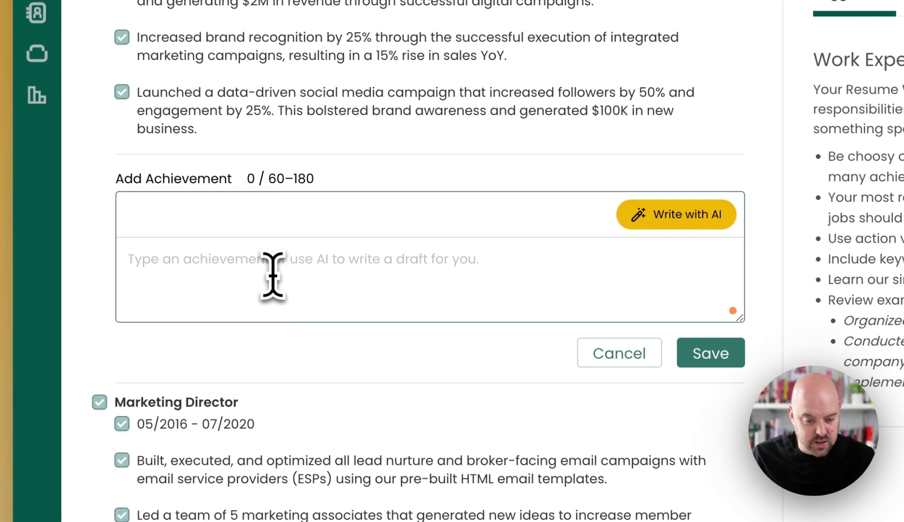
text(Managed and maintained social media accounts across 4 different channels)
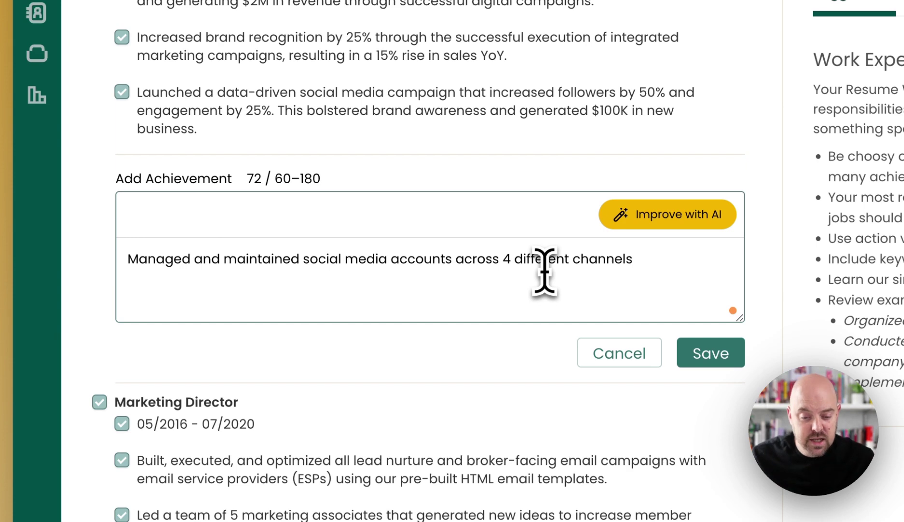
click(671, 219)
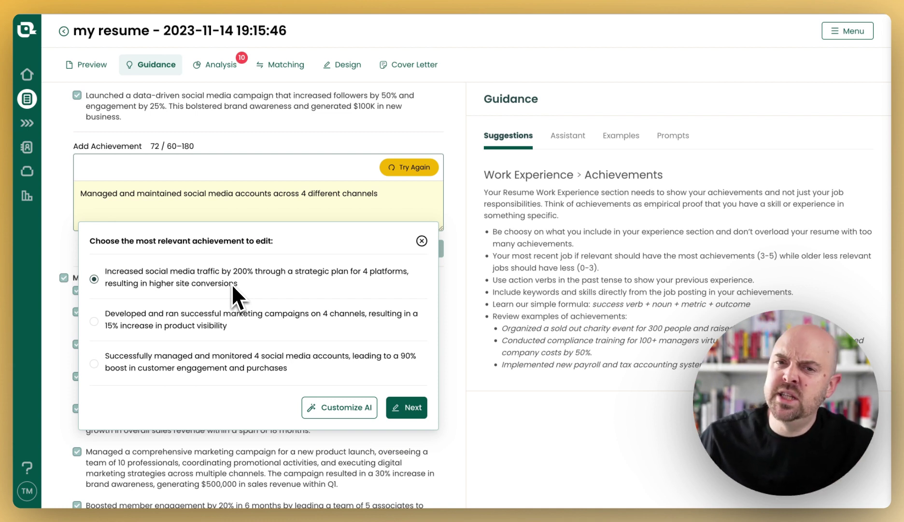
scroll(259, 306, down, 1)
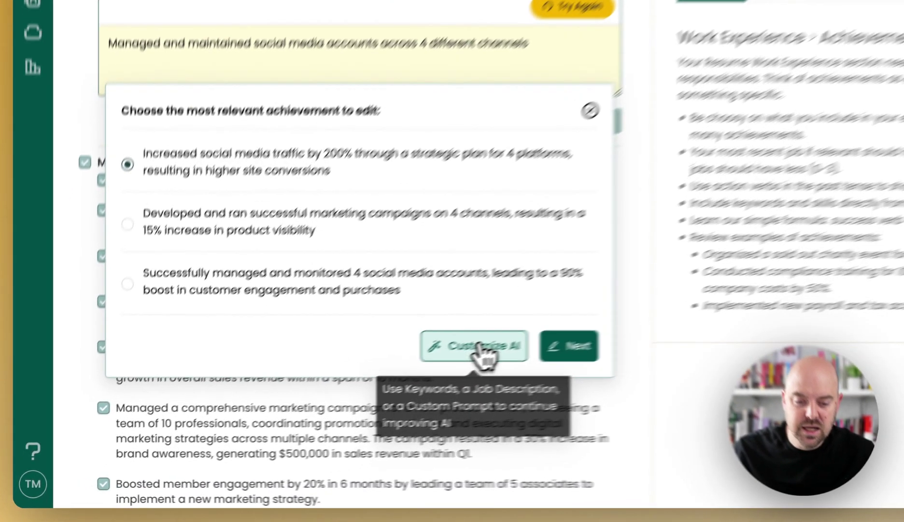
click(342, 394)
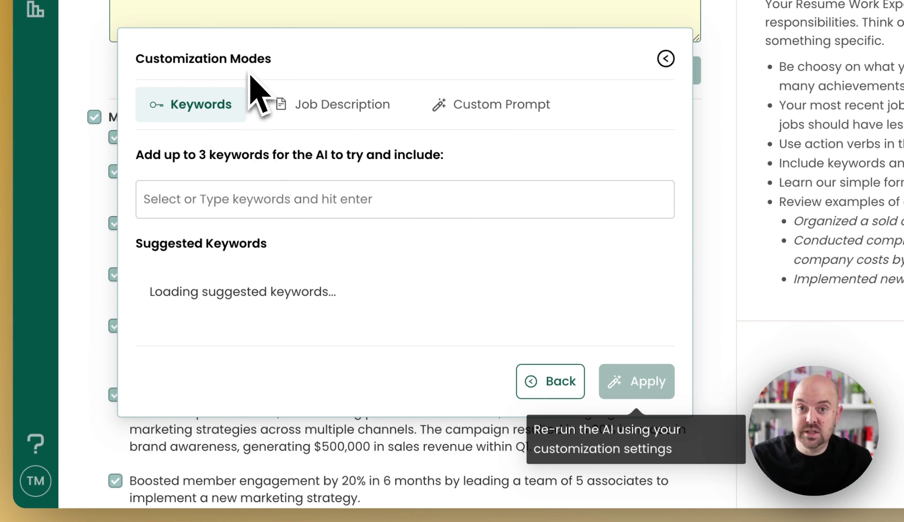
- Regenerate the AI rewrites using the keywords Facebook, TikTok and Instagram
click(239, 206)
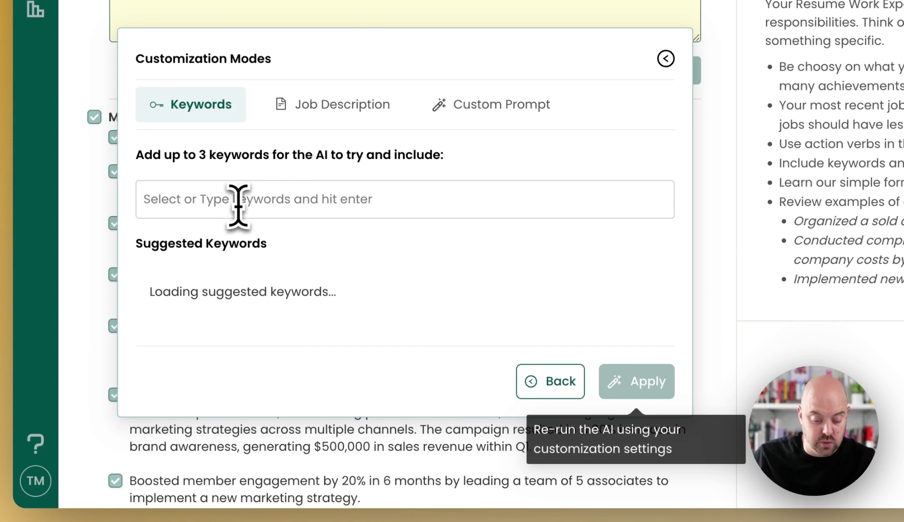
text(Facebook)
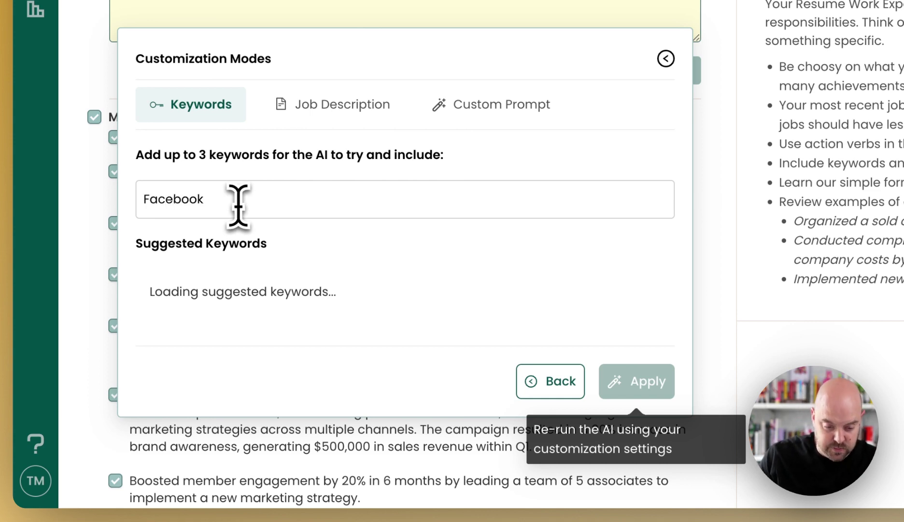
key(Return)
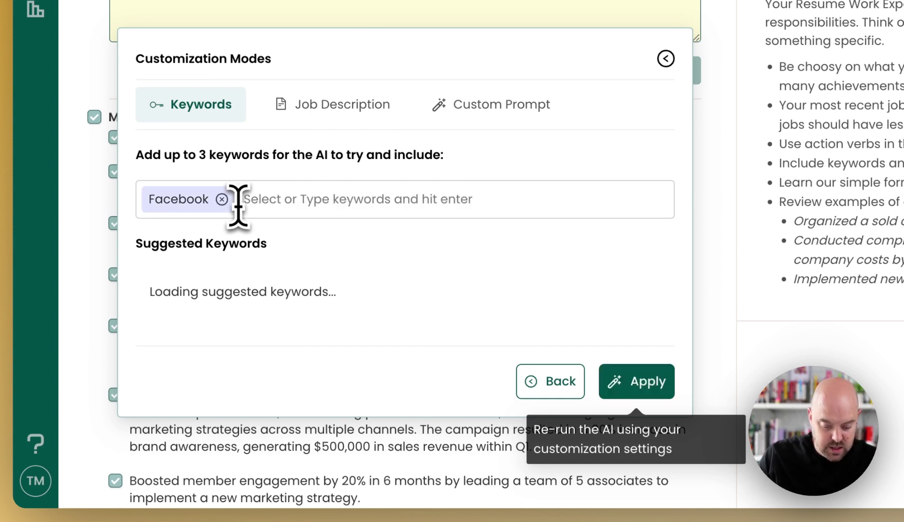
text(Tik)
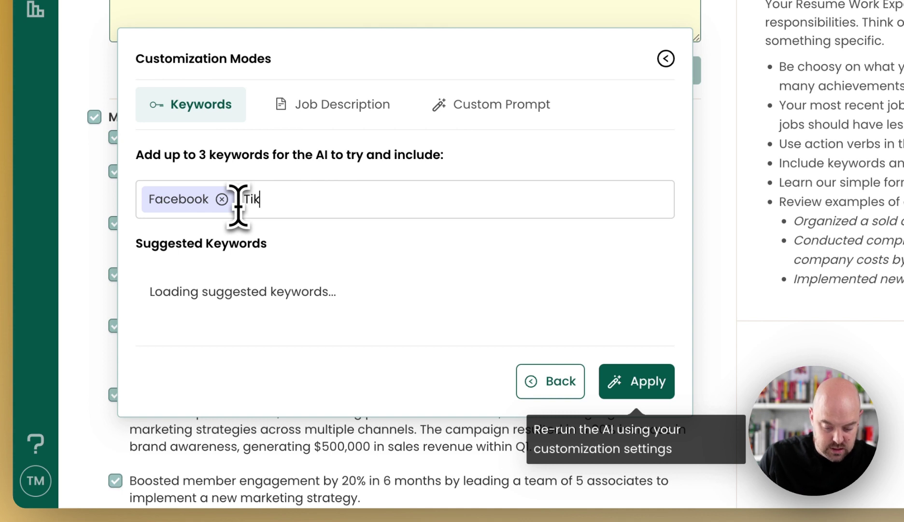
text(Tok)
key(Return)
text(In)
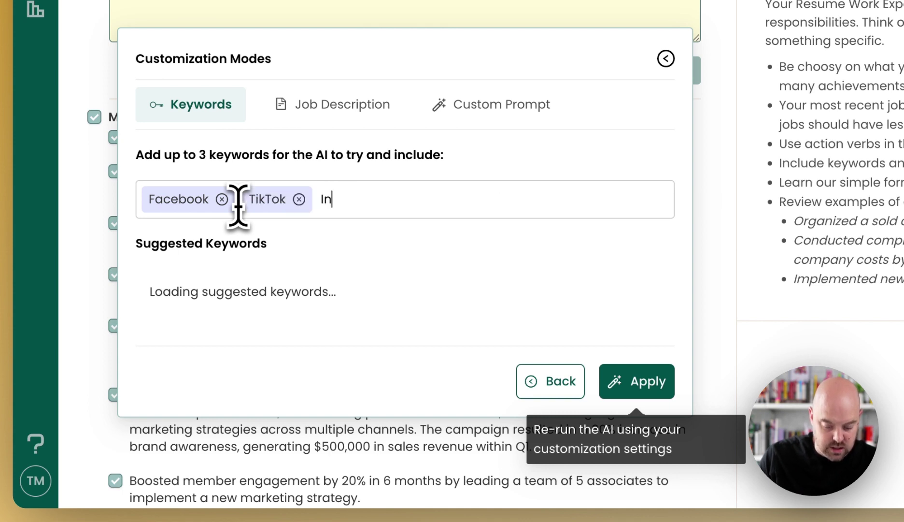
text(stagram)
key(Return)
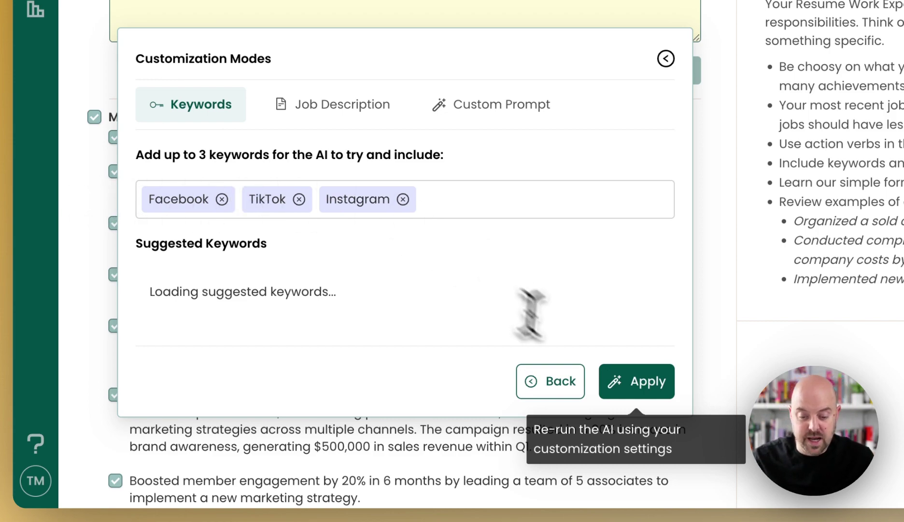
click(625, 381)
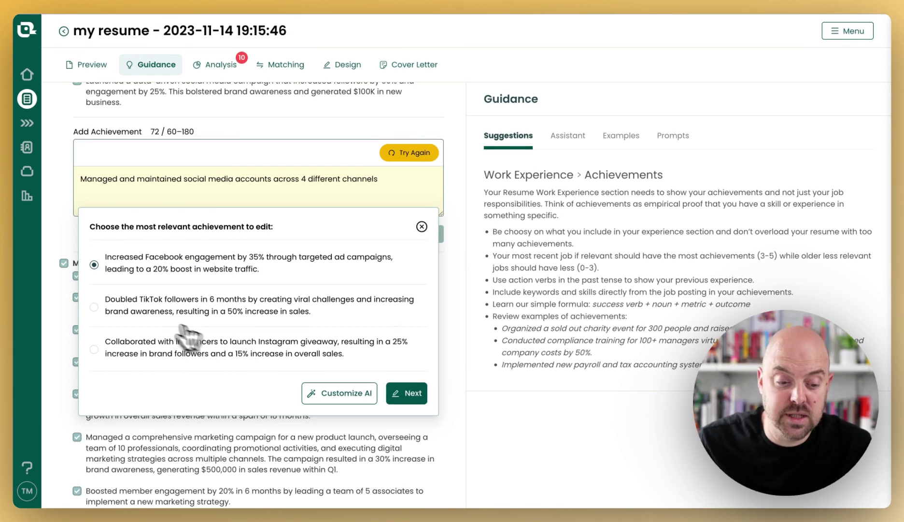
- Pick the doubling-TikTok-followers rewrite and save it to the resume
click(126, 305)
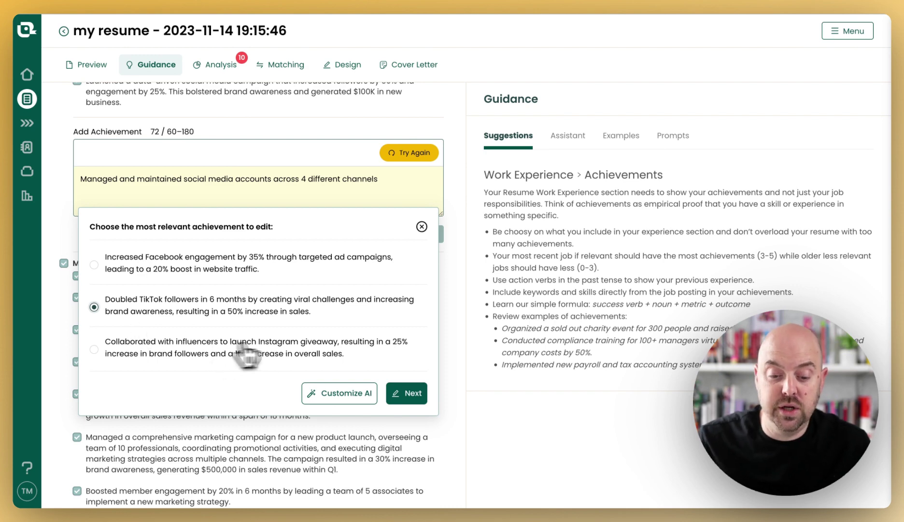
click(408, 393)
click(424, 236)
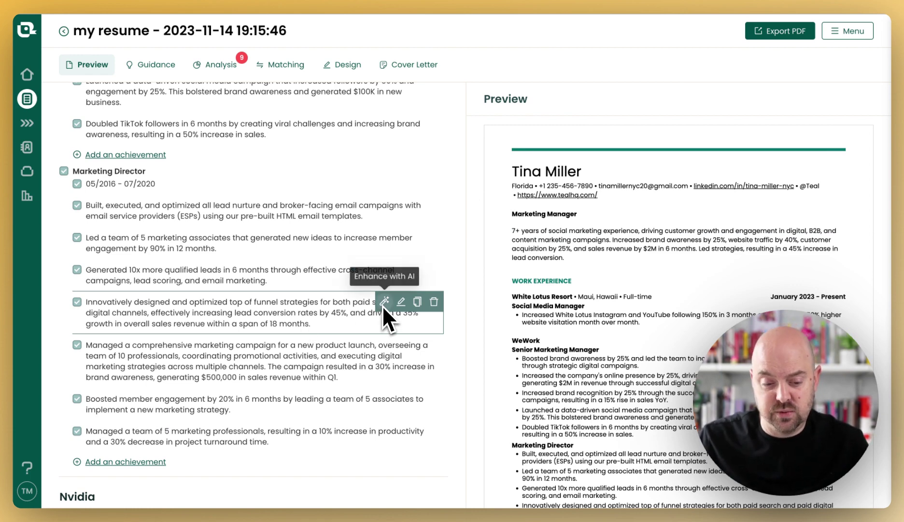
- Open the 'Innovatively' Marketing Director achievement to review it, then close it unchanged
click(403, 320)
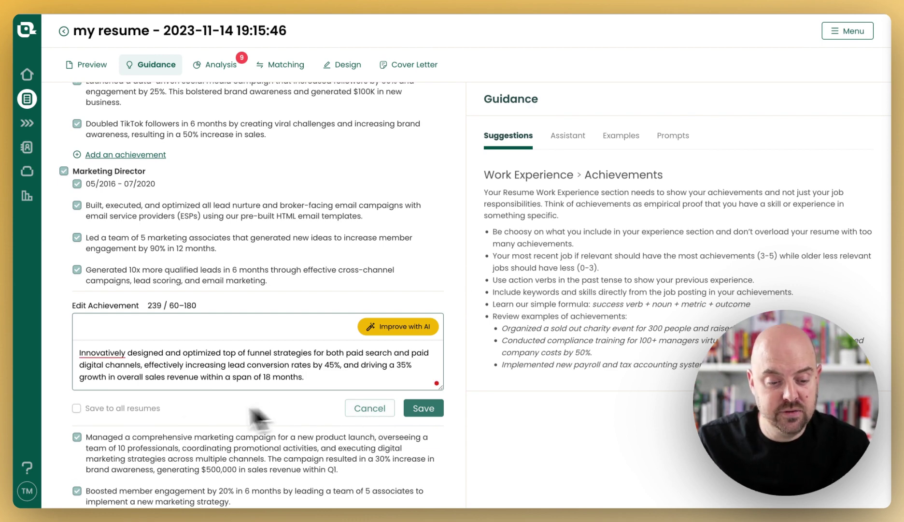
mouse_move(110, 414)
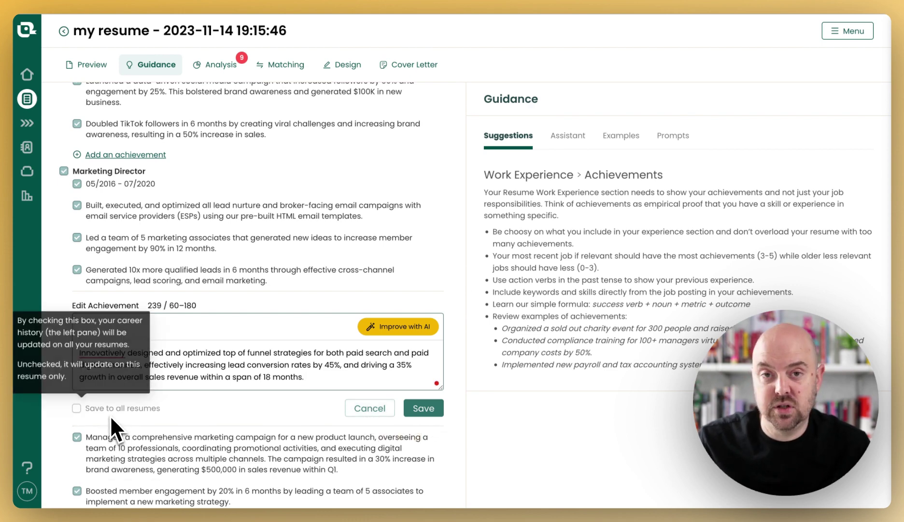
click(372, 408)
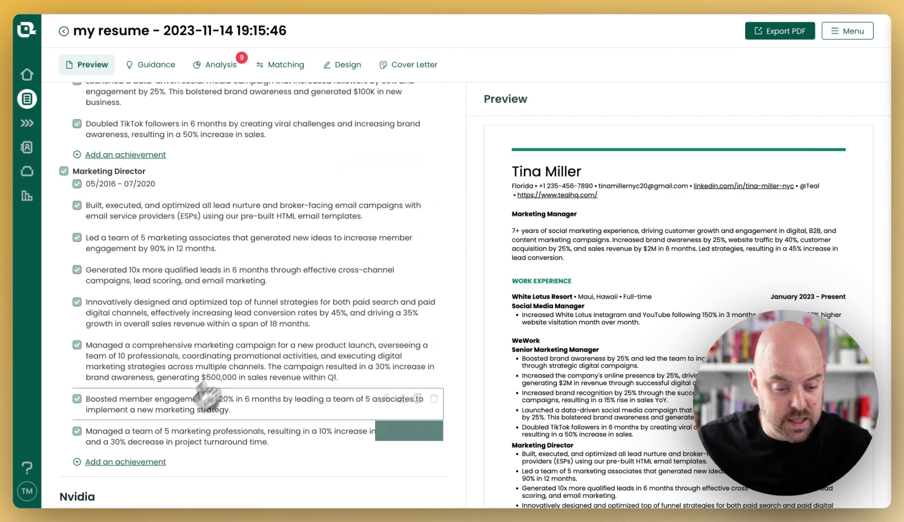
- Start a Write-with-AI achievement for Marketing Director and switch its AI customization to Job Description mode
click(153, 461)
click(404, 269)
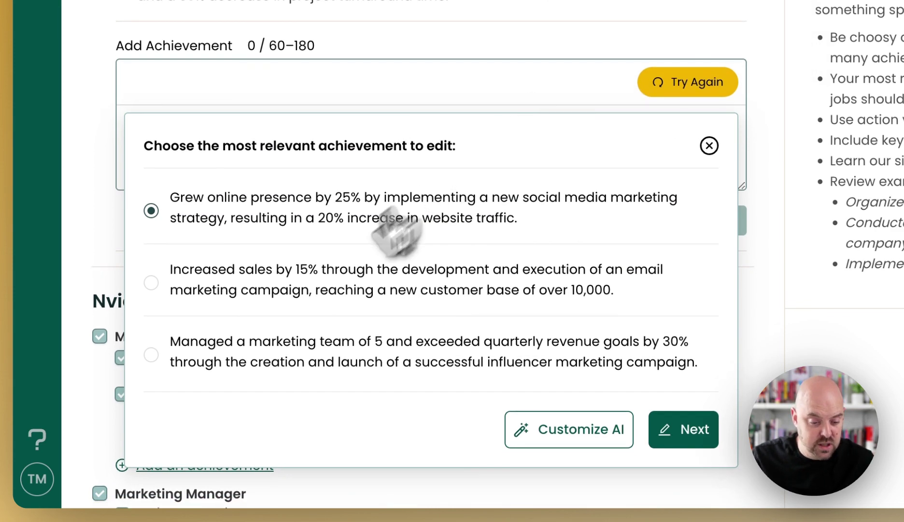
click(296, 289)
click(597, 386)
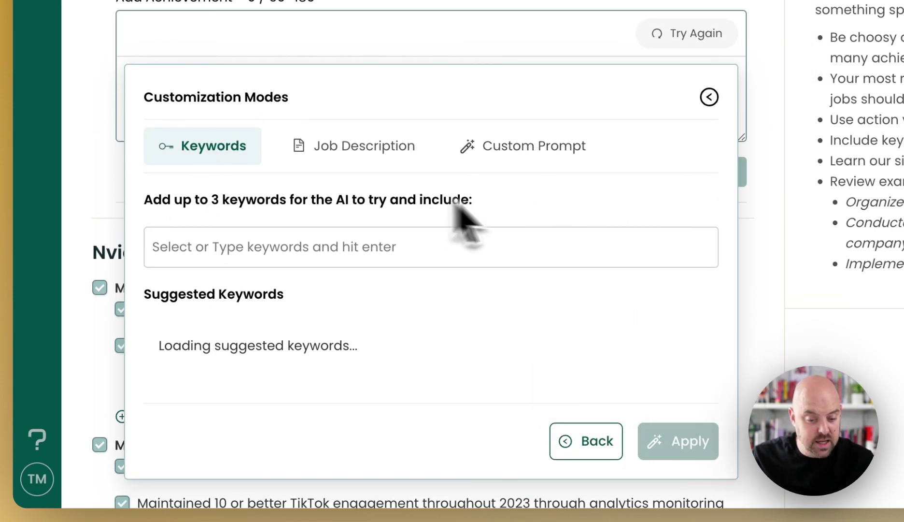
click(386, 153)
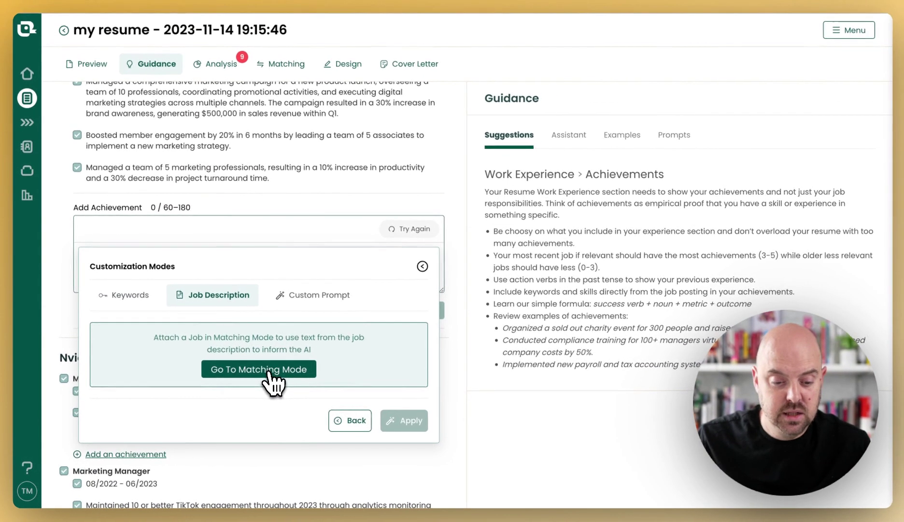
- Attach the Sony Electronics Sr. Marketing Manager job in Matching Mode and view its description
click(447, 273)
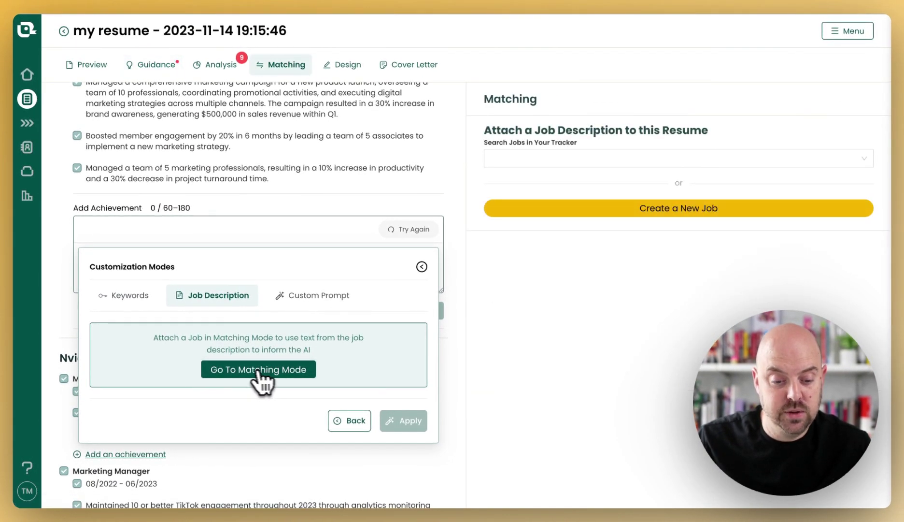
click(525, 158)
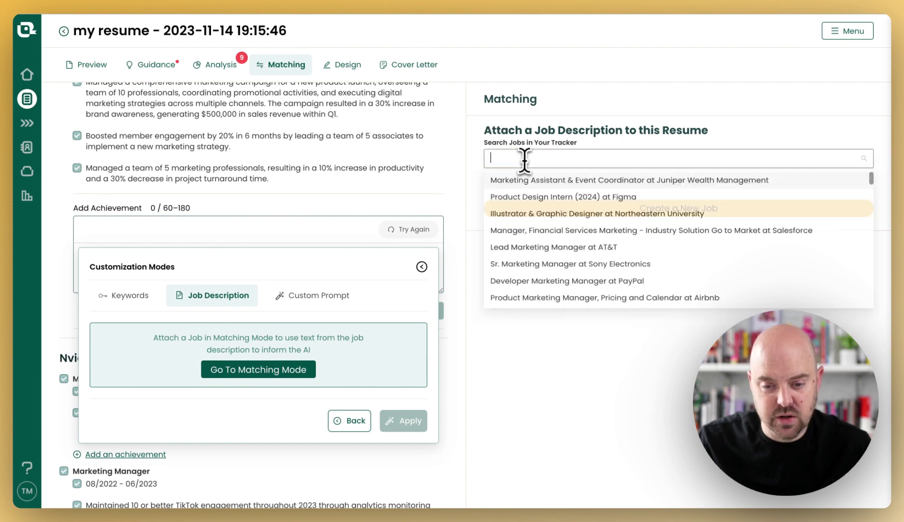
click(570, 269)
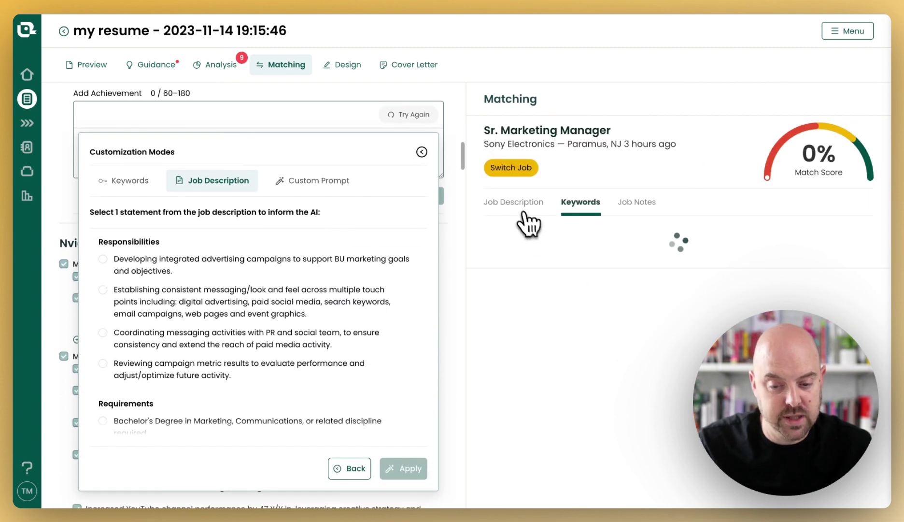
click(519, 205)
- Regenerate from the integrated advertising campaigns responsibility and save the achievement about leading 5 associates
scroll(581, 252, down, 5)
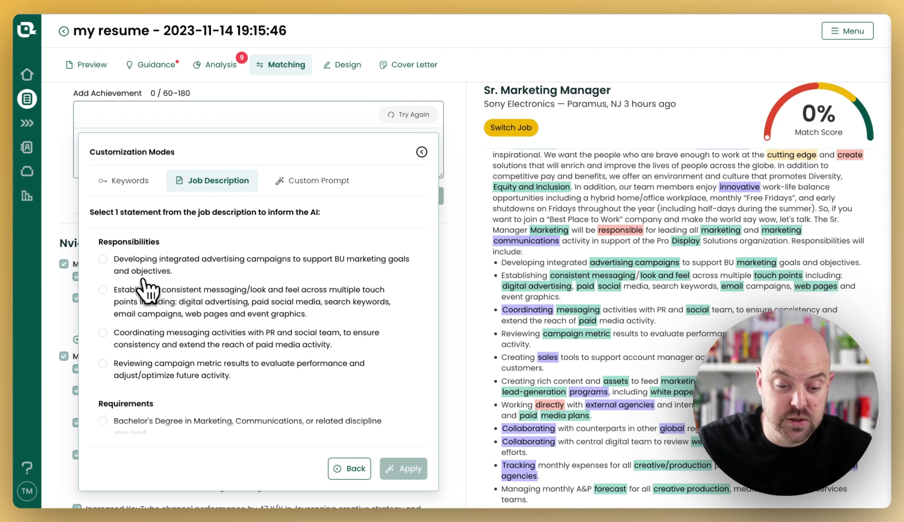
click(102, 259)
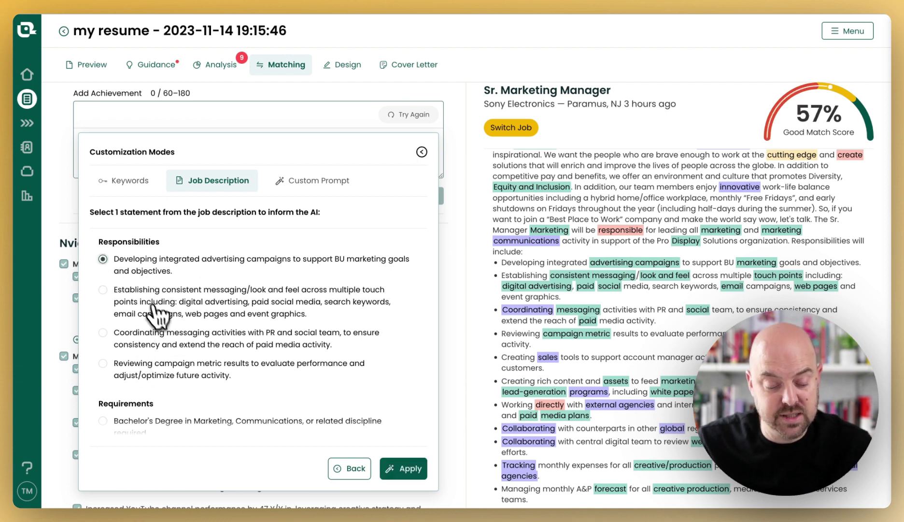
click(411, 468)
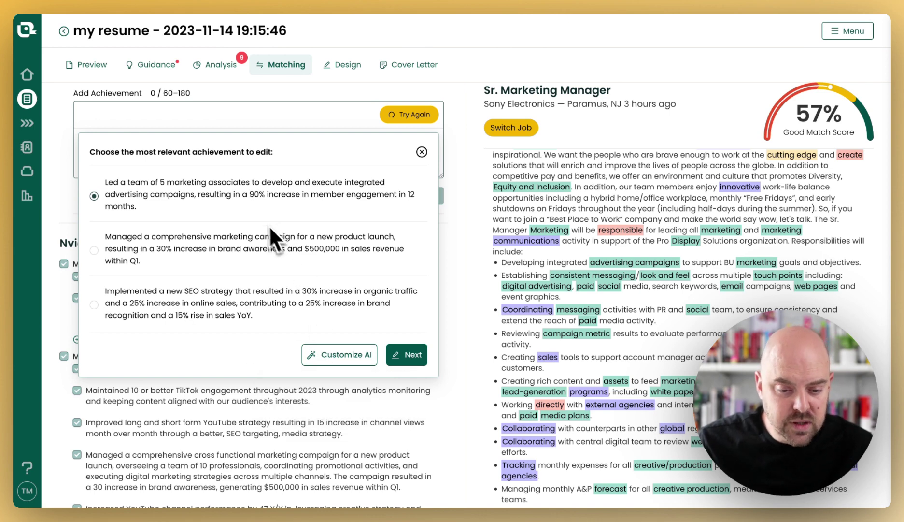
click(406, 354)
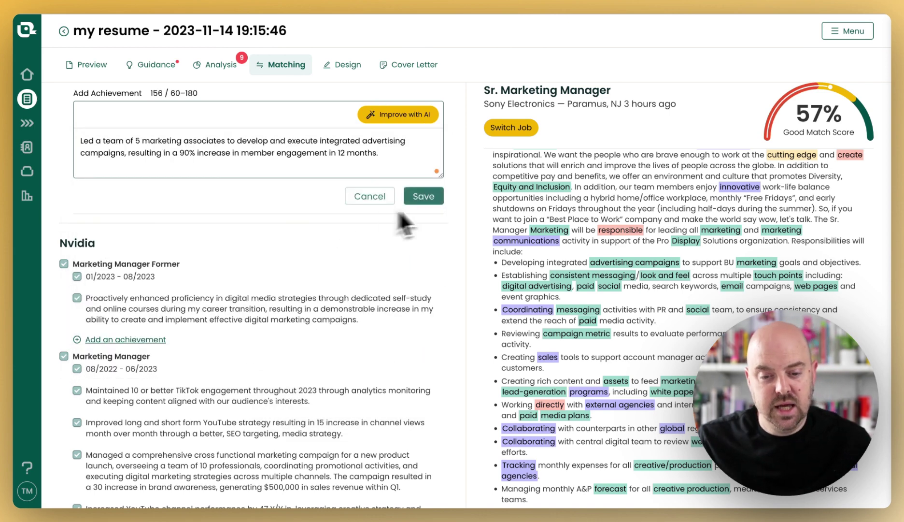
click(425, 196)
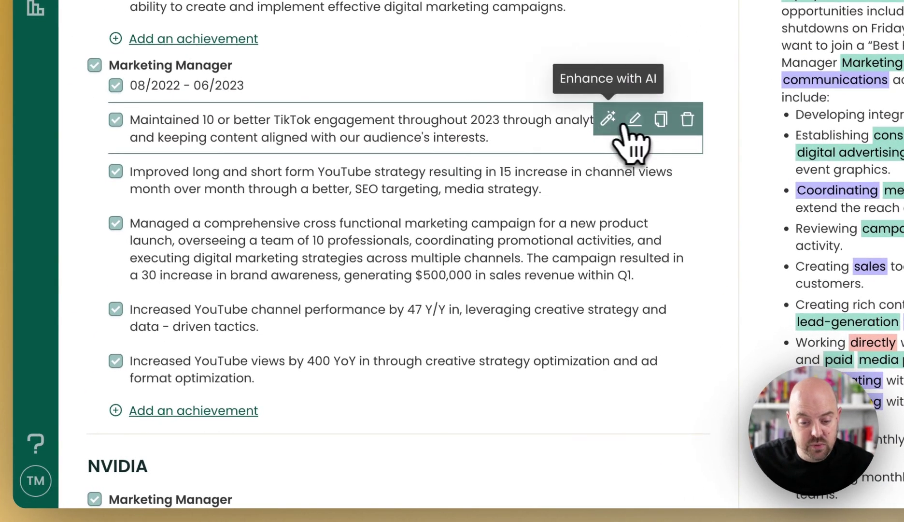
- Request AI improvements for the TikTok engagement achievement and bring up its customization options
click(622, 125)
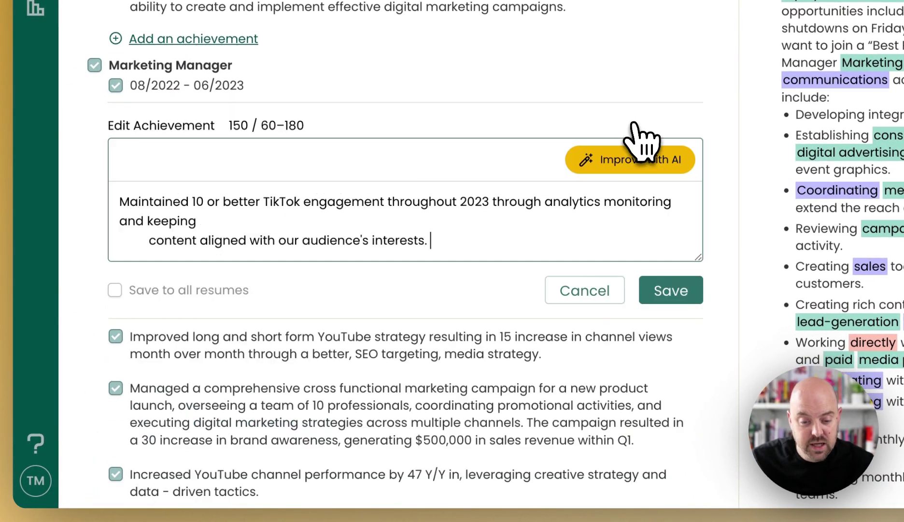
click(627, 163)
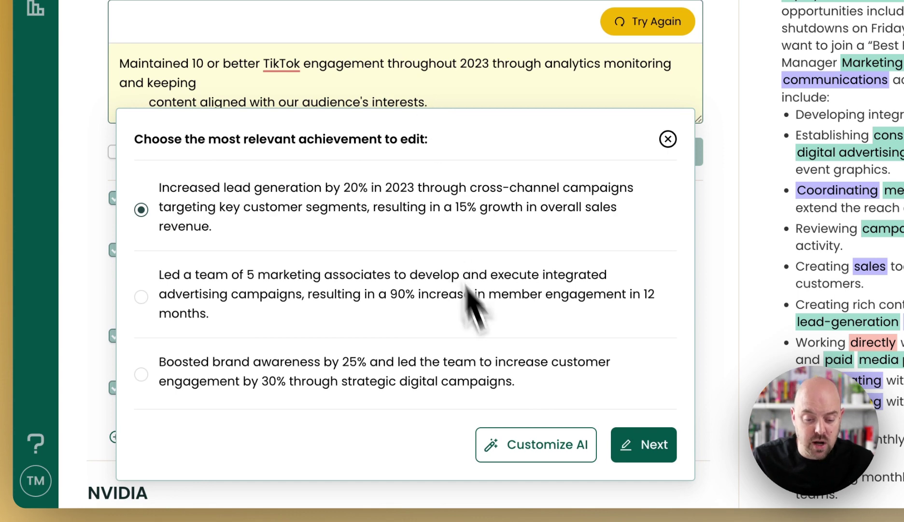
click(535, 439)
- Regenerate the rewrites with the custom prompt 'include a time-based statement in months or years'
click(528, 170)
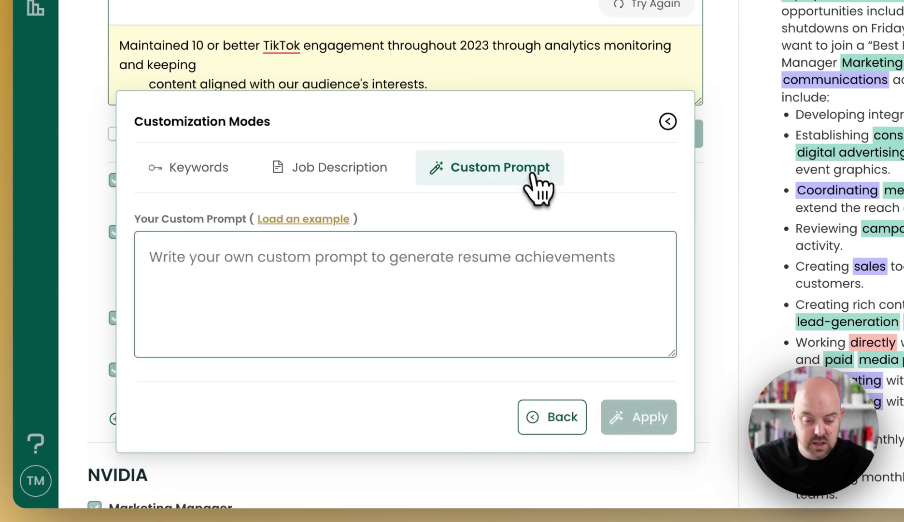
click(358, 268)
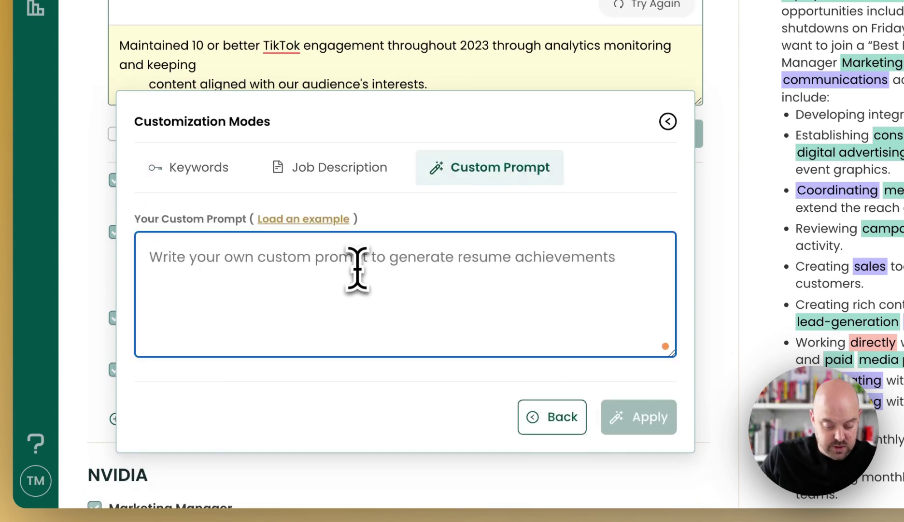
text(include a time)
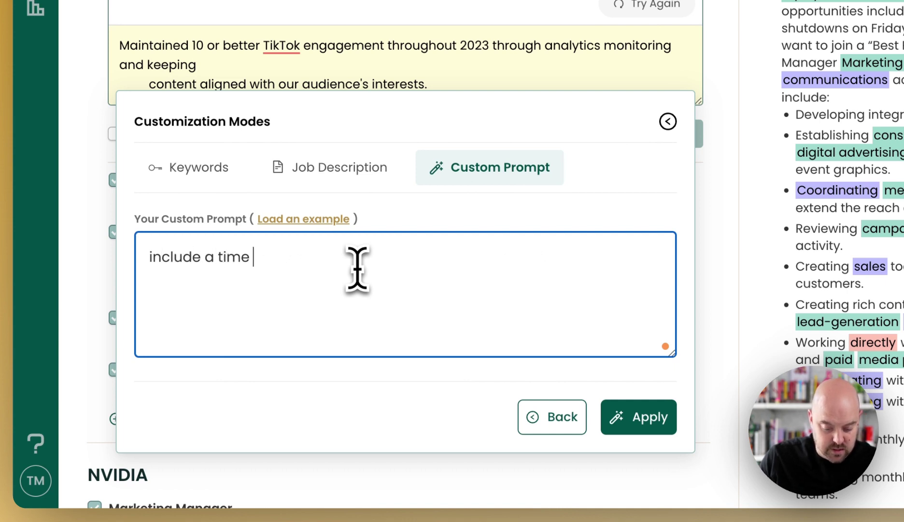
text(-based stat)
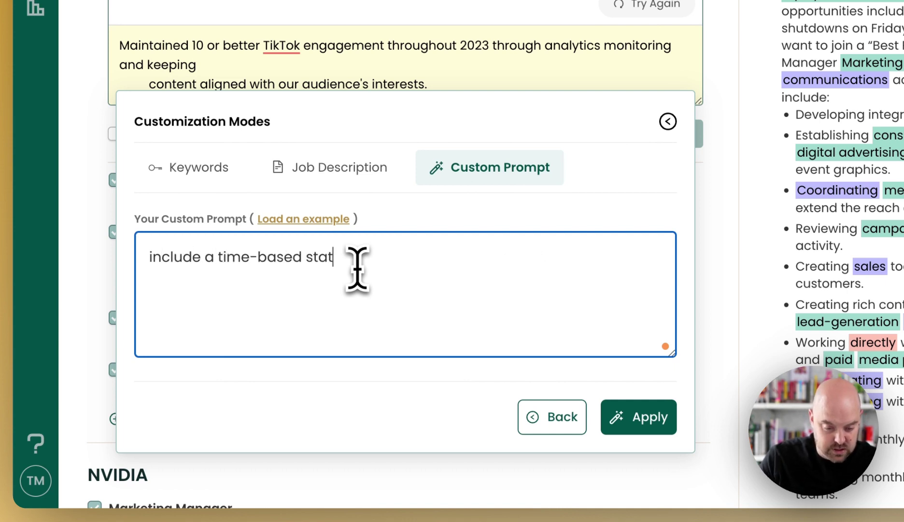
text(ement in )
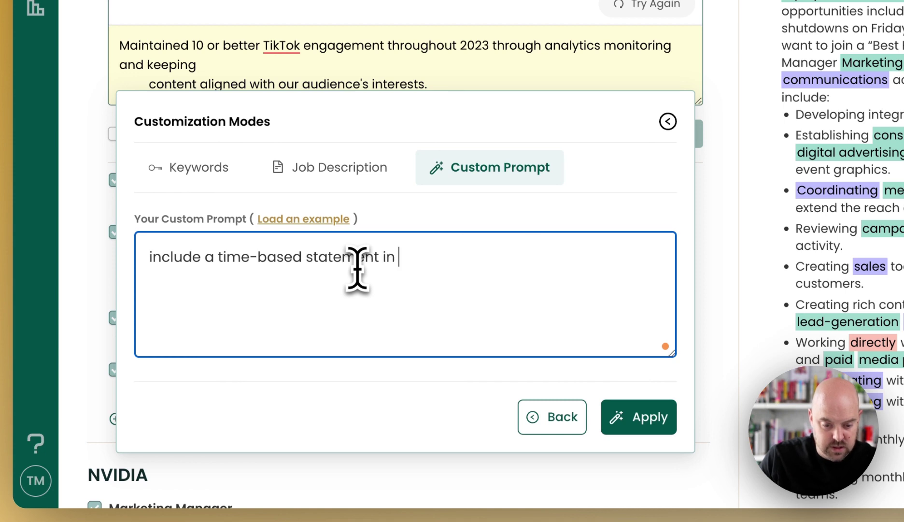
text(months o)
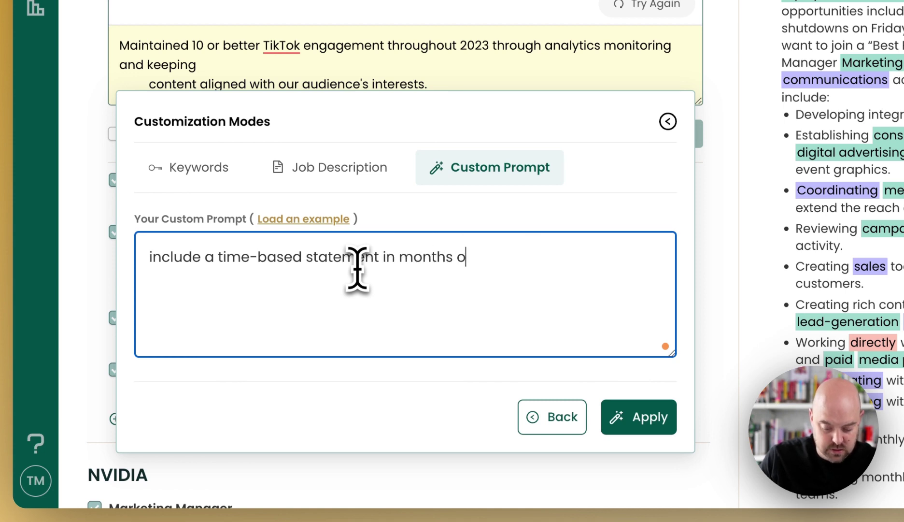
text(r years)
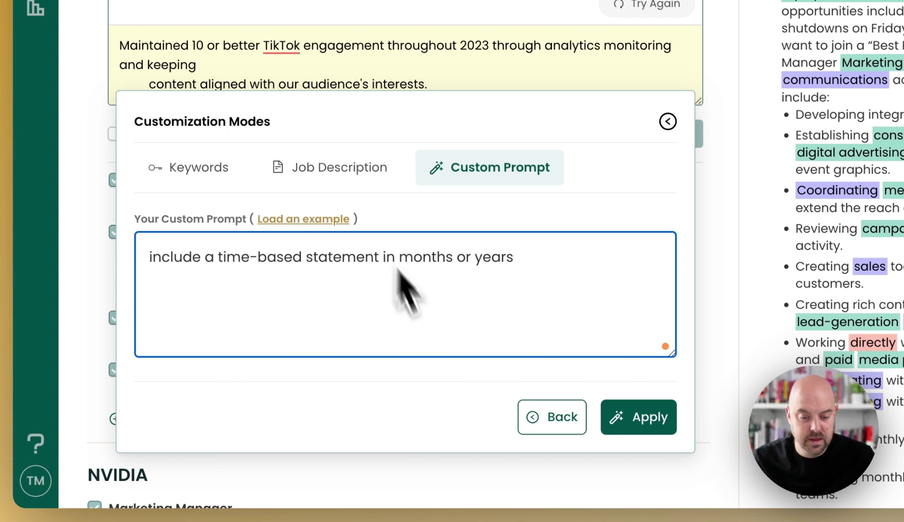
click(625, 421)
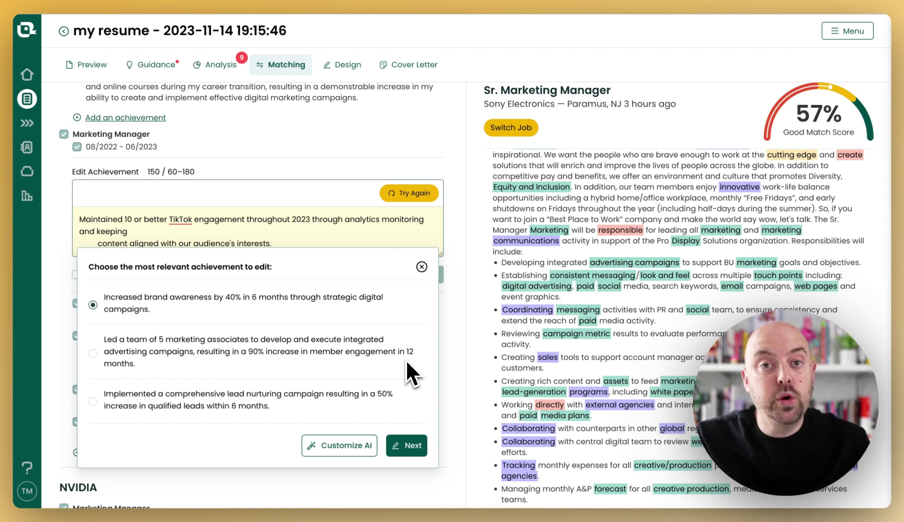
- Accept the 'Increased brand awareness by 40% in 6 months' rewrite and save it
click(415, 447)
click(424, 276)
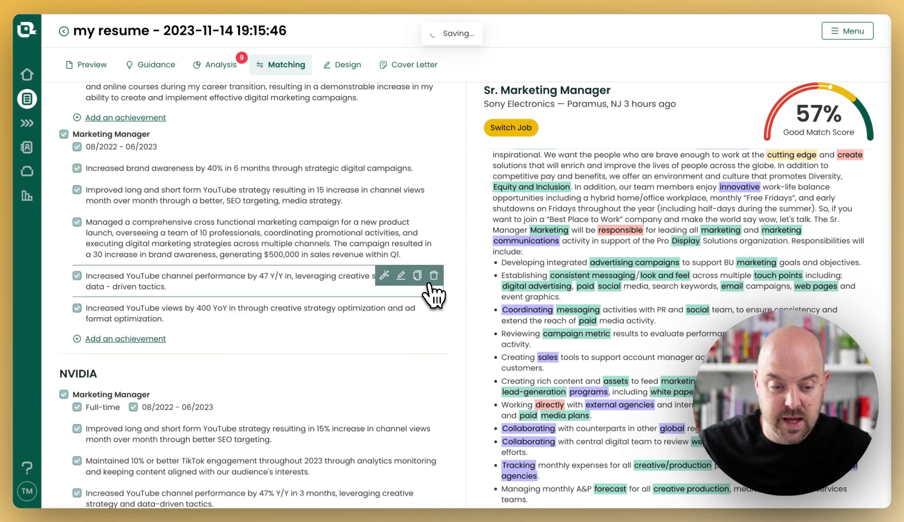